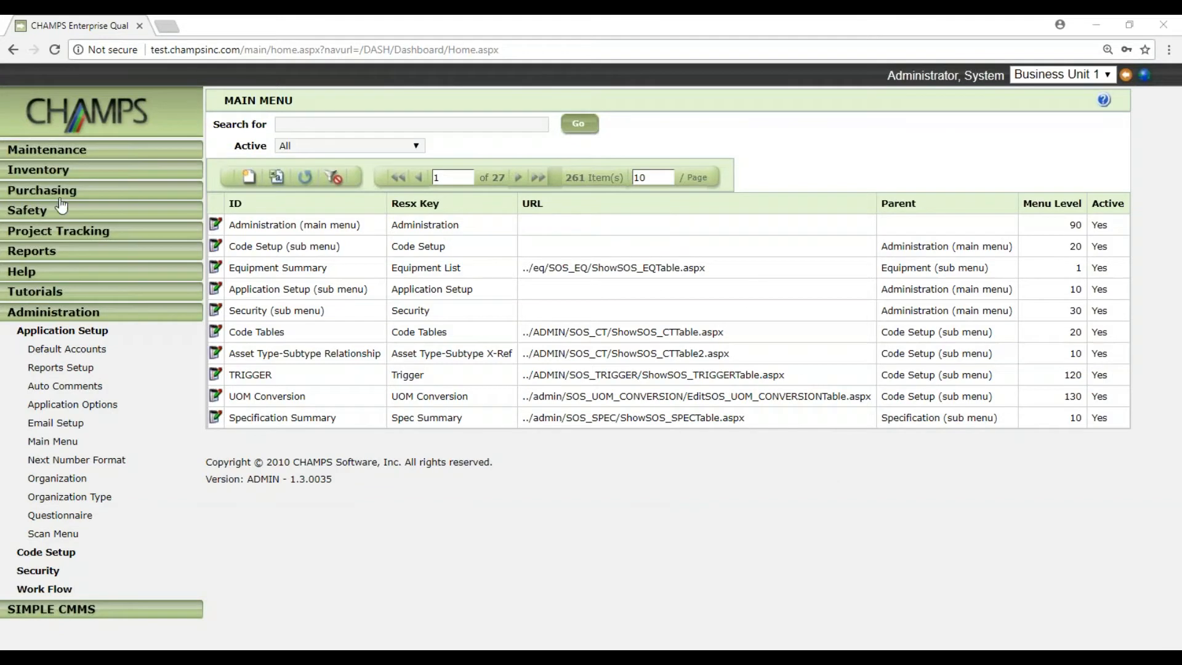
# - Examine the Maintenance, Inventory and SIMPLE CMMS groups in the navigation menu
pyautogui.click(69, 156)
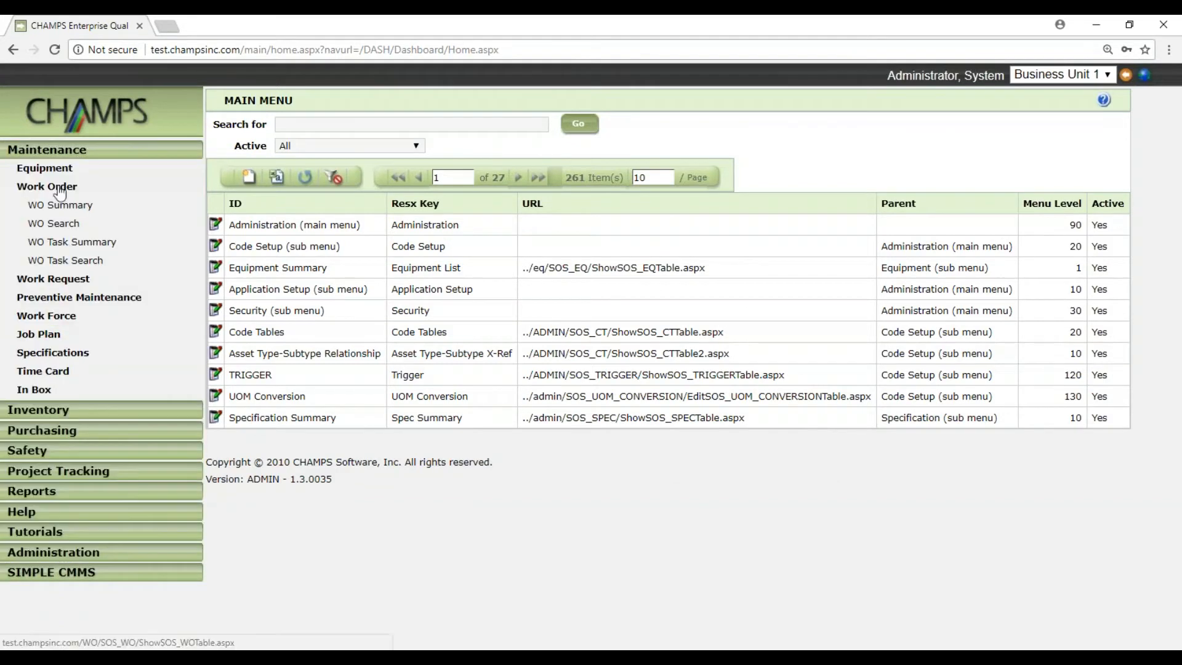
pyautogui.click(57, 186)
pyautogui.click(71, 339)
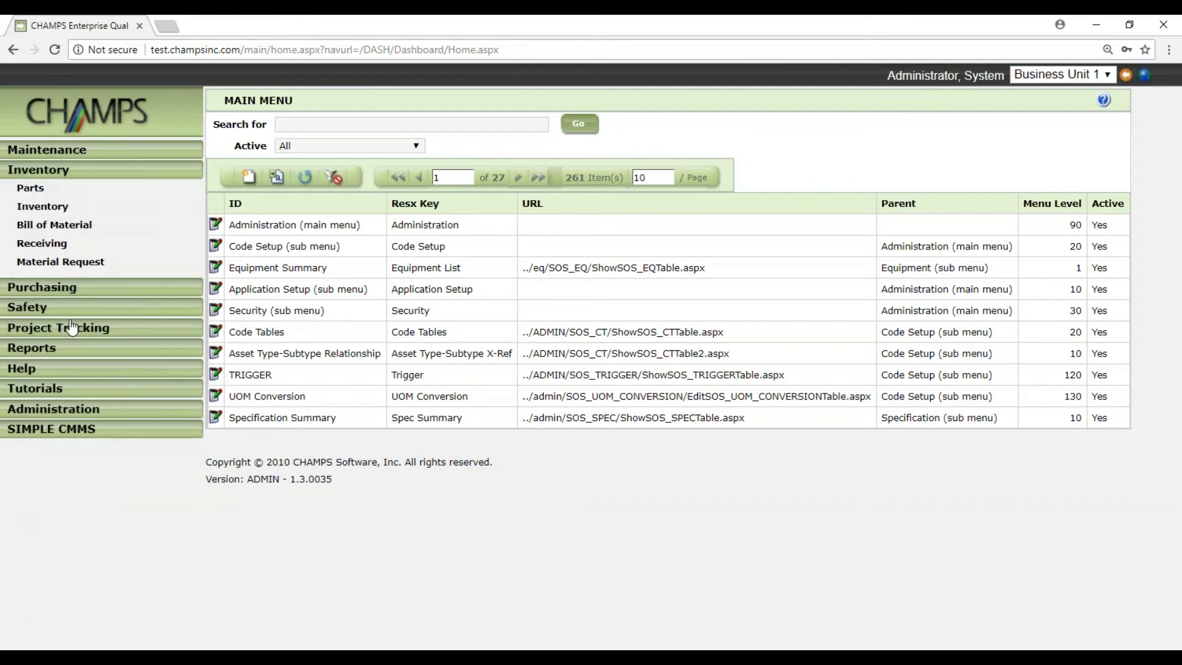
pyautogui.click(55, 207)
pyautogui.click(41, 208)
pyautogui.click(67, 150)
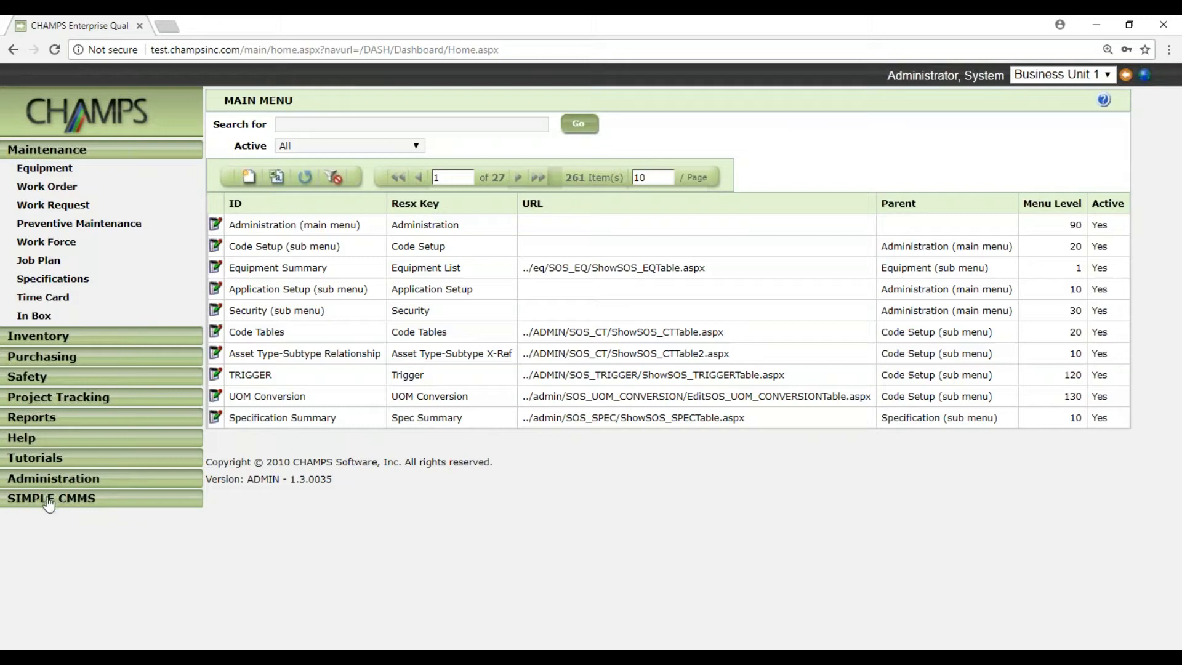
pyautogui.click(197, 499)
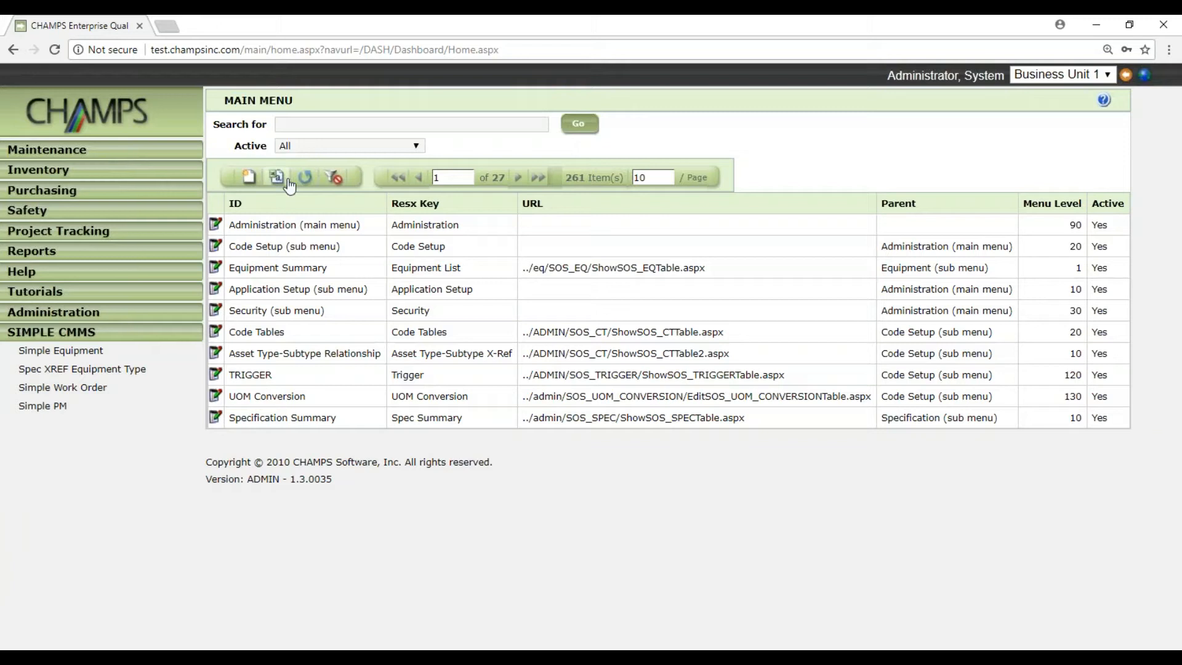
# - Search the main menu list for "simple" and review the SIMPLE CMMS entry's ID and resource key
pyautogui.click(308, 124)
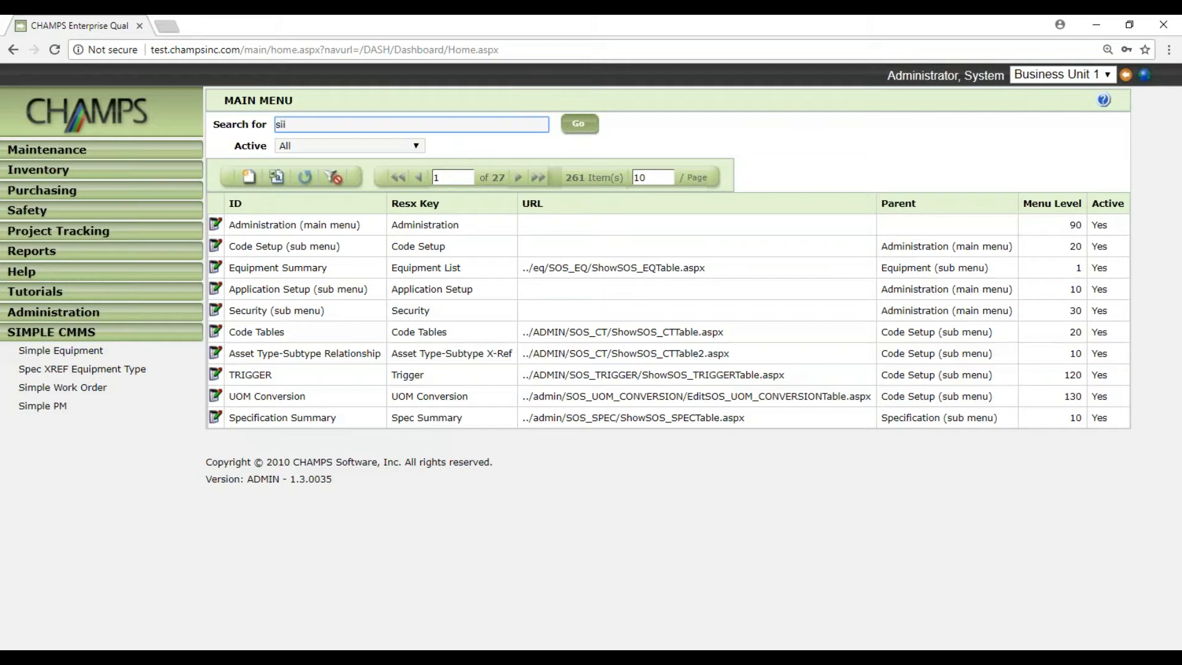
pyautogui.write('mple')
pyautogui.press('Return')
pyautogui.moveTo(247, 246); pyautogui.dragTo(296, 247)
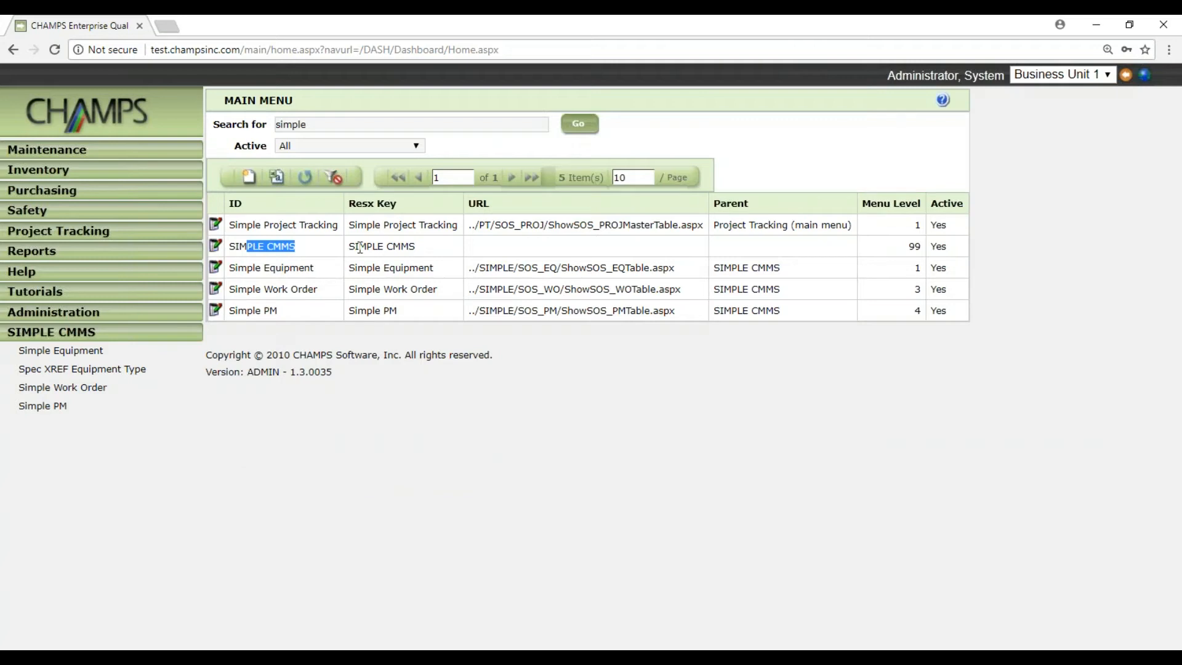
pyautogui.click(286, 245)
pyautogui.moveTo(230, 246); pyautogui.dragTo(296, 246)
pyautogui.moveTo(415, 246); pyautogui.dragTo(349, 247)
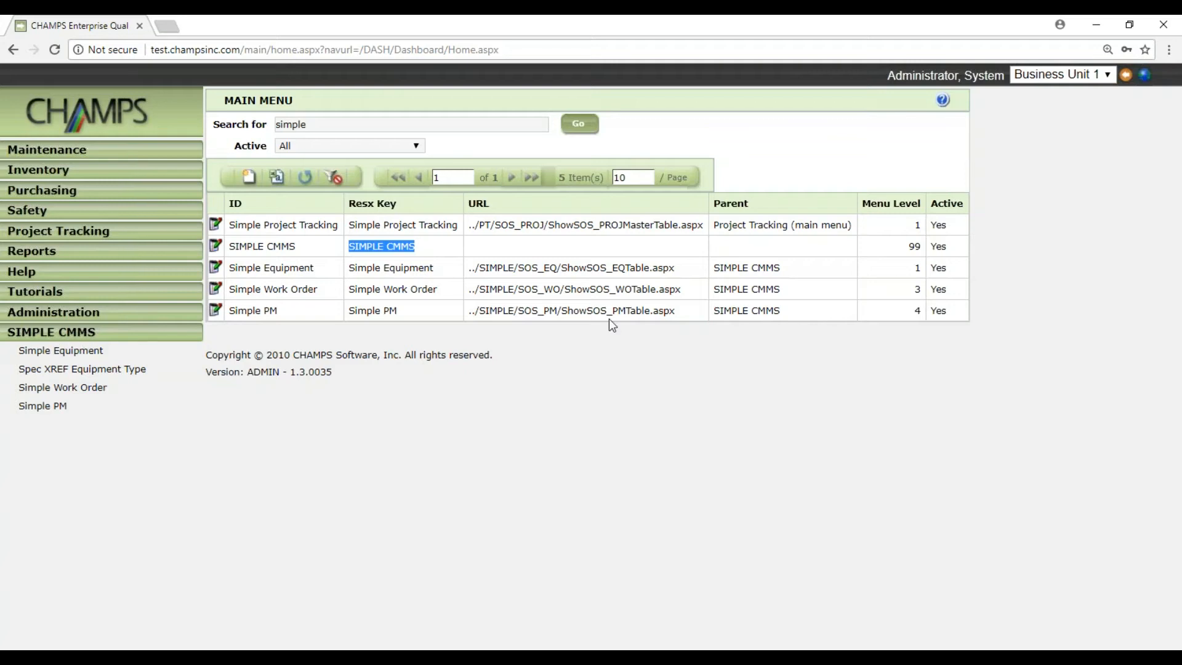
pyautogui.moveTo(483, 248)
pyautogui.mouseDown()
pyautogui.moveTo(610, 261)
pyautogui.moveTo(483, 247)
pyautogui.mouseUp()
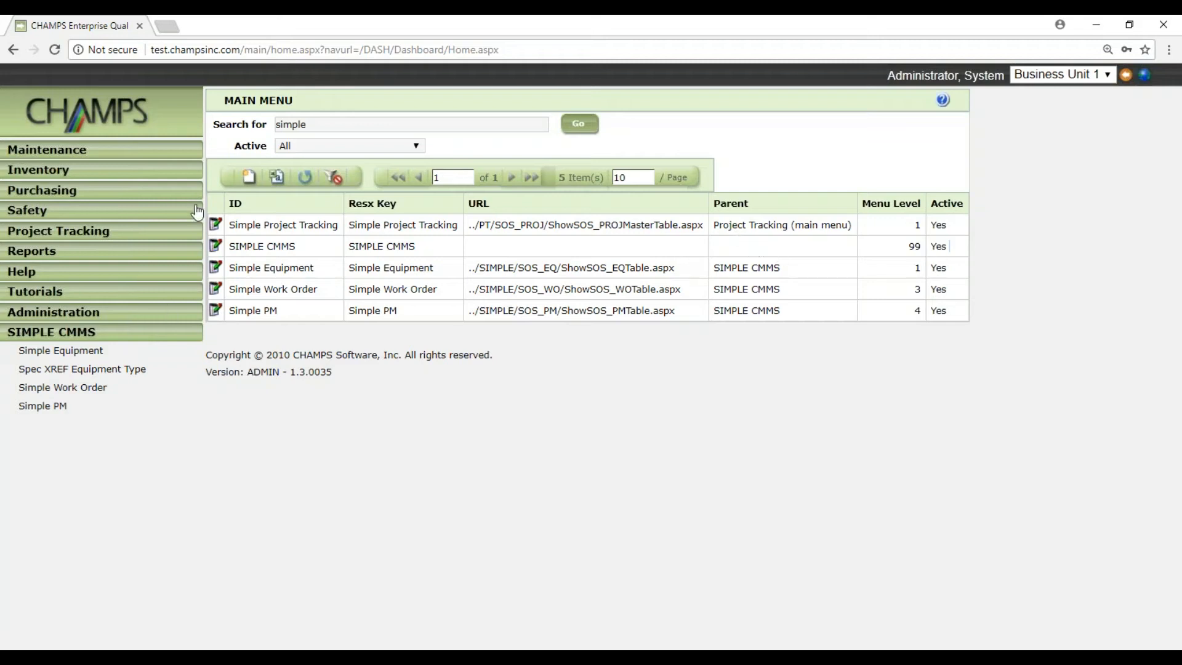
# - Deactivate and save the SIMPLE CMMS menu entry, and reload the navigation frame
pyautogui.click(215, 246)
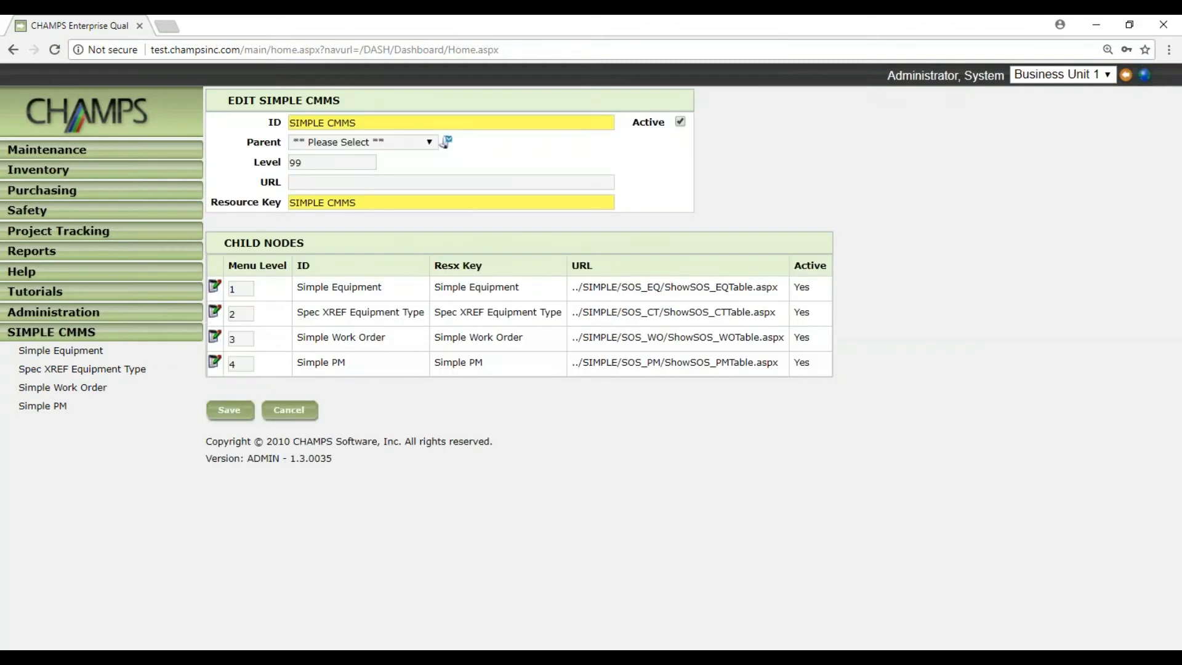
pyautogui.click(679, 121)
pyautogui.rightClick(128, 401)
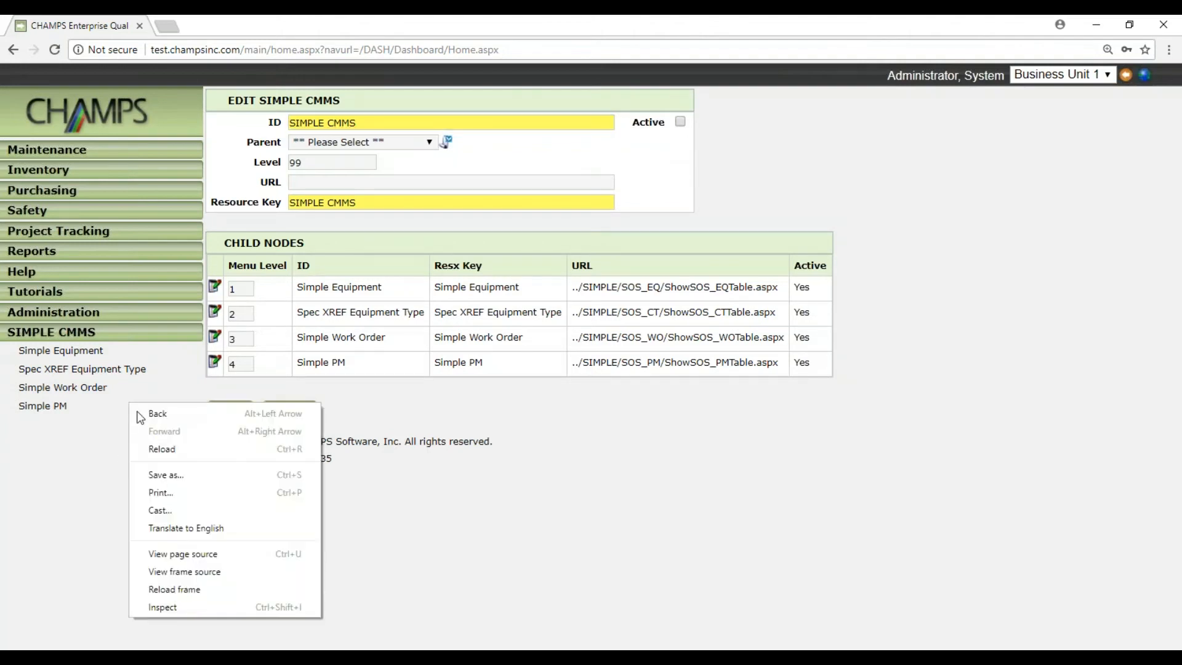
pyautogui.click(172, 588)
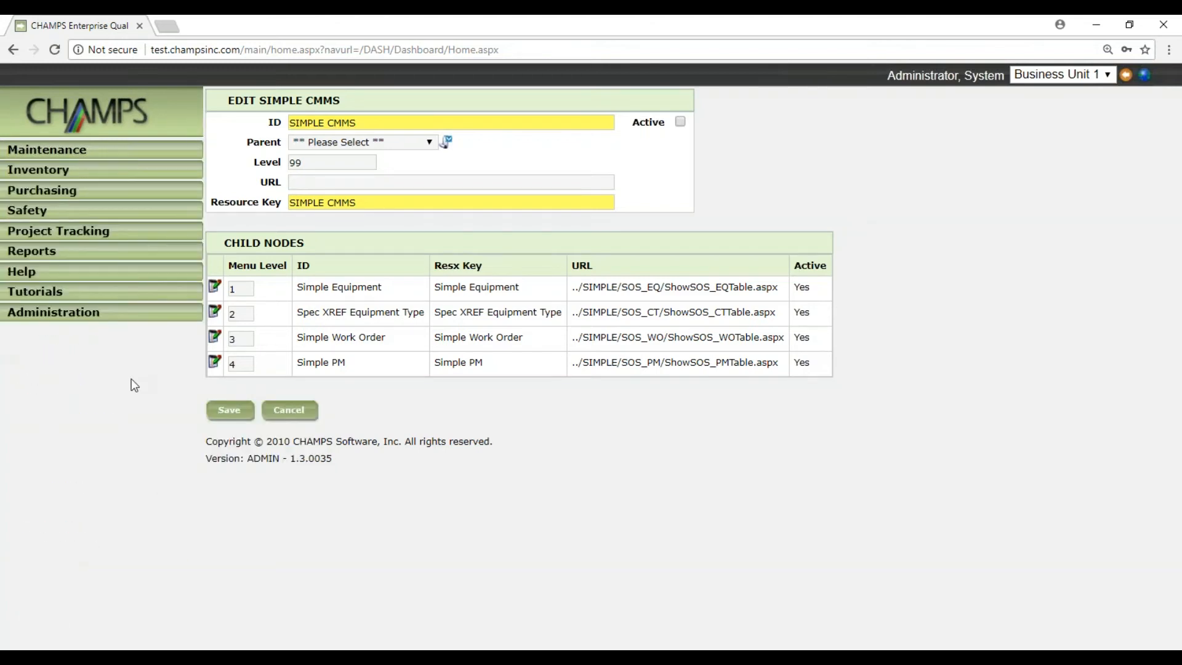
# - Examine the Equipment and Work Order submenus under Maintenance in the navigation menu
pyautogui.click(47, 150)
pyautogui.click(57, 169)
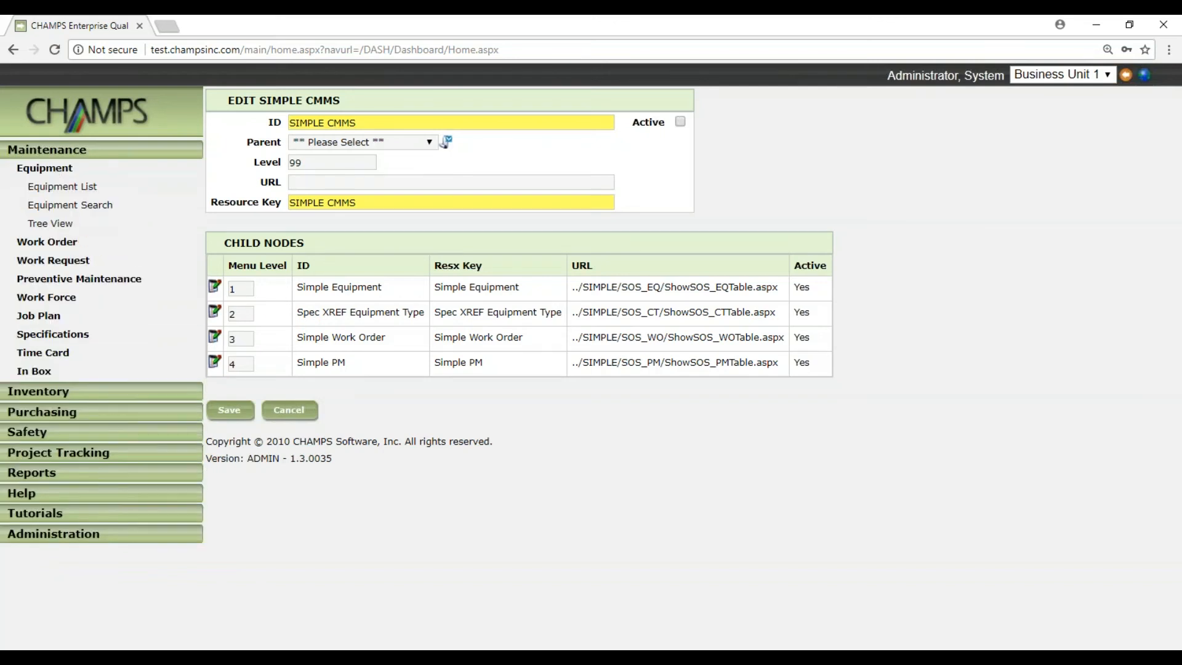
pyautogui.click(67, 246)
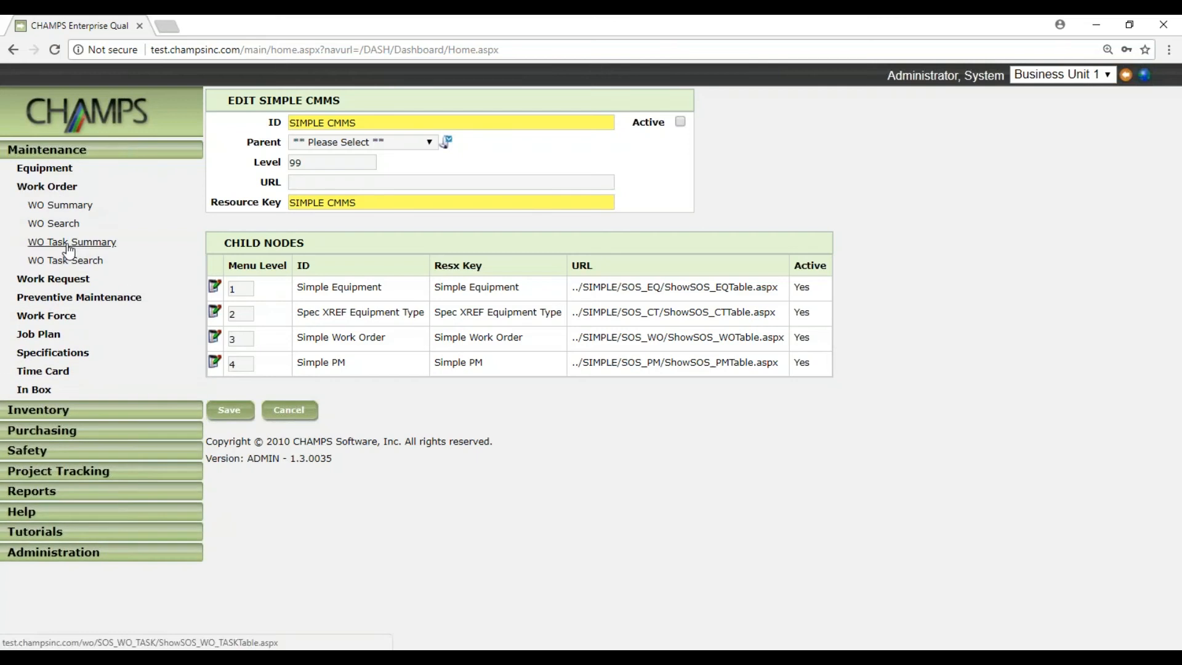
pyautogui.click(51, 170)
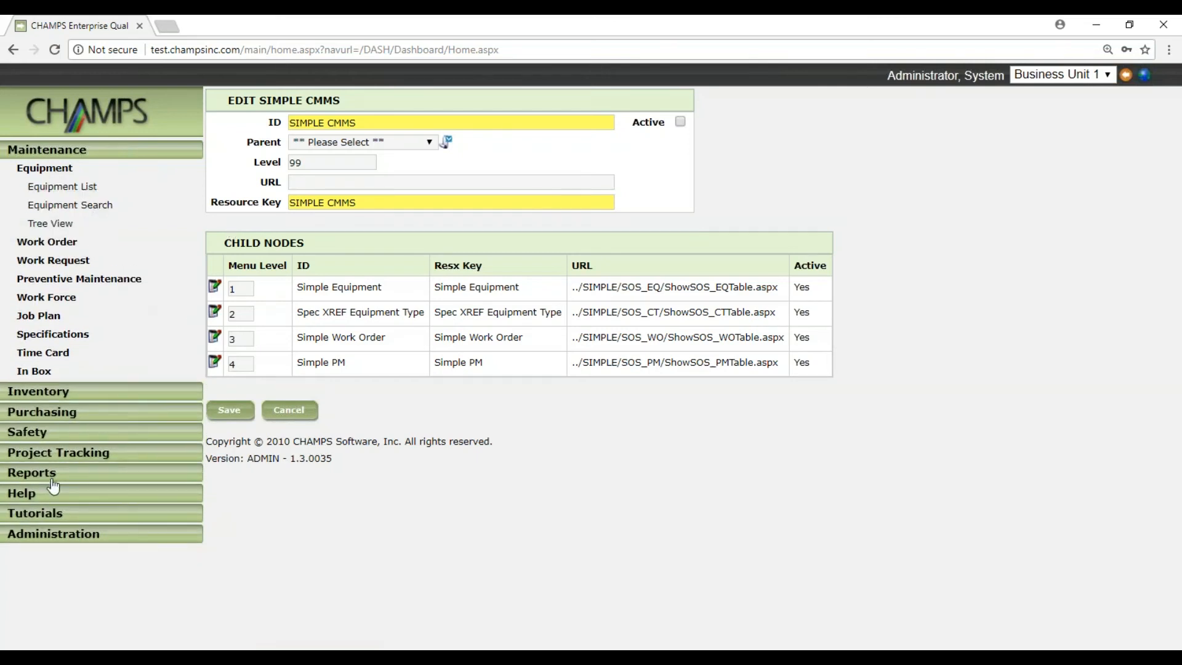
# - Return to the main menu list, search for "tree", and open the Tree View entry for editing
pyautogui.rightClick(693, 183)
pyautogui.click(707, 198)
pyautogui.rightClick(757, 188)
pyautogui.click(767, 203)
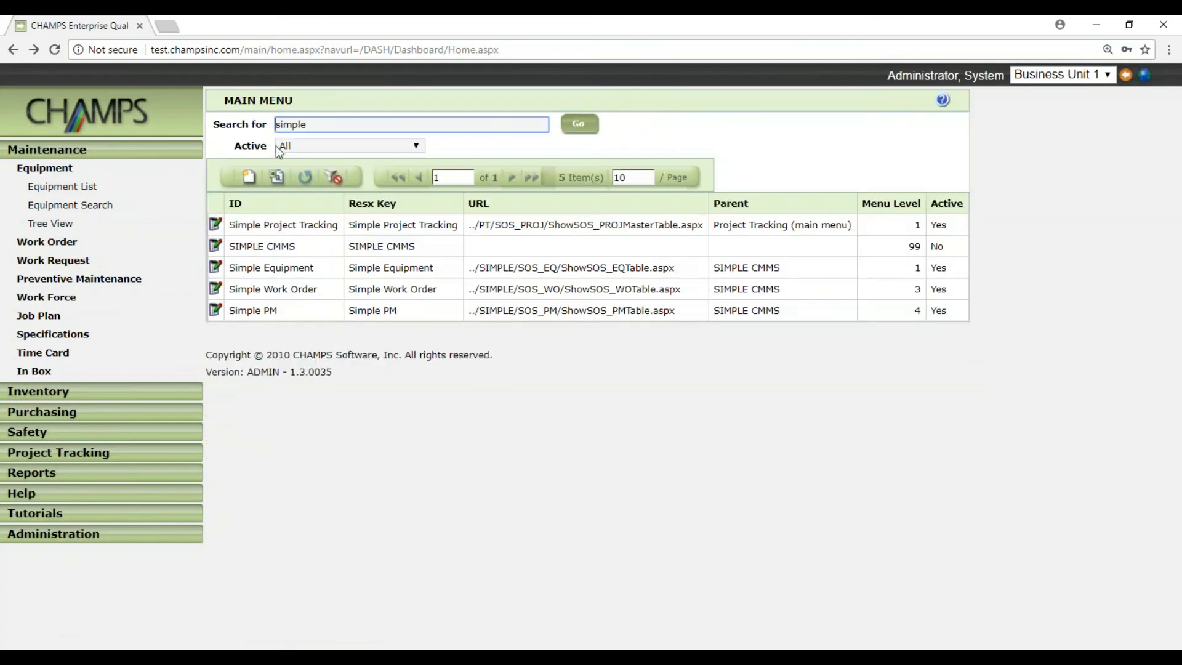
pyautogui.press('BackSpace')
pyautogui.write('tree')
pyautogui.press('Return')
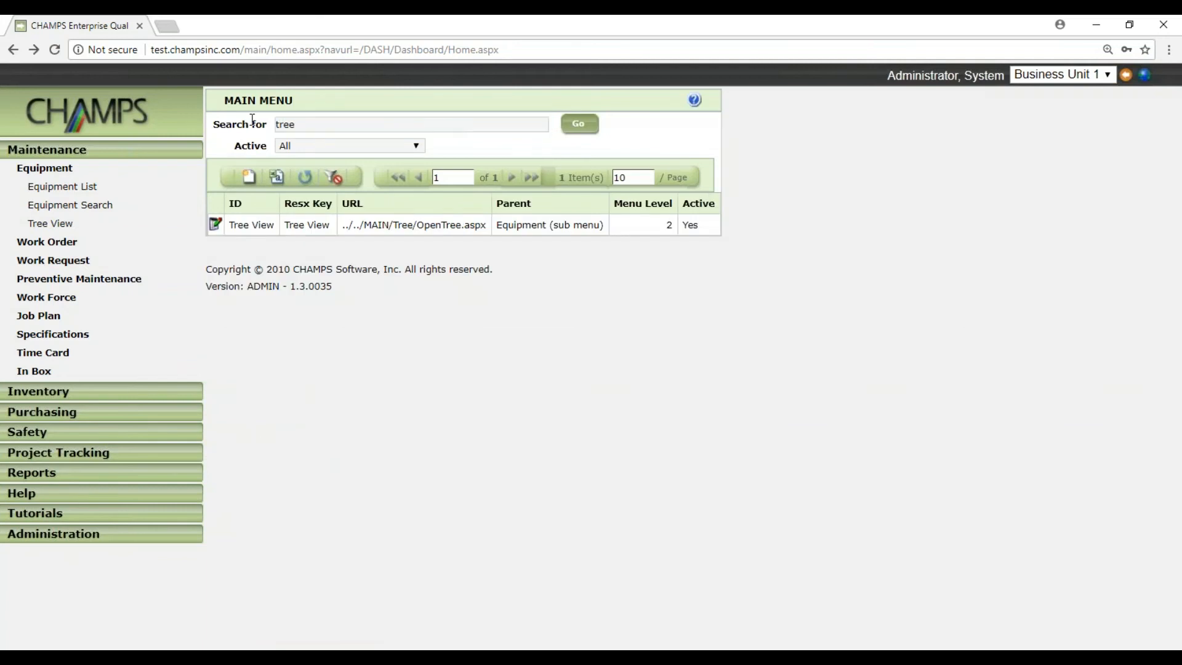
pyautogui.click(215, 224)
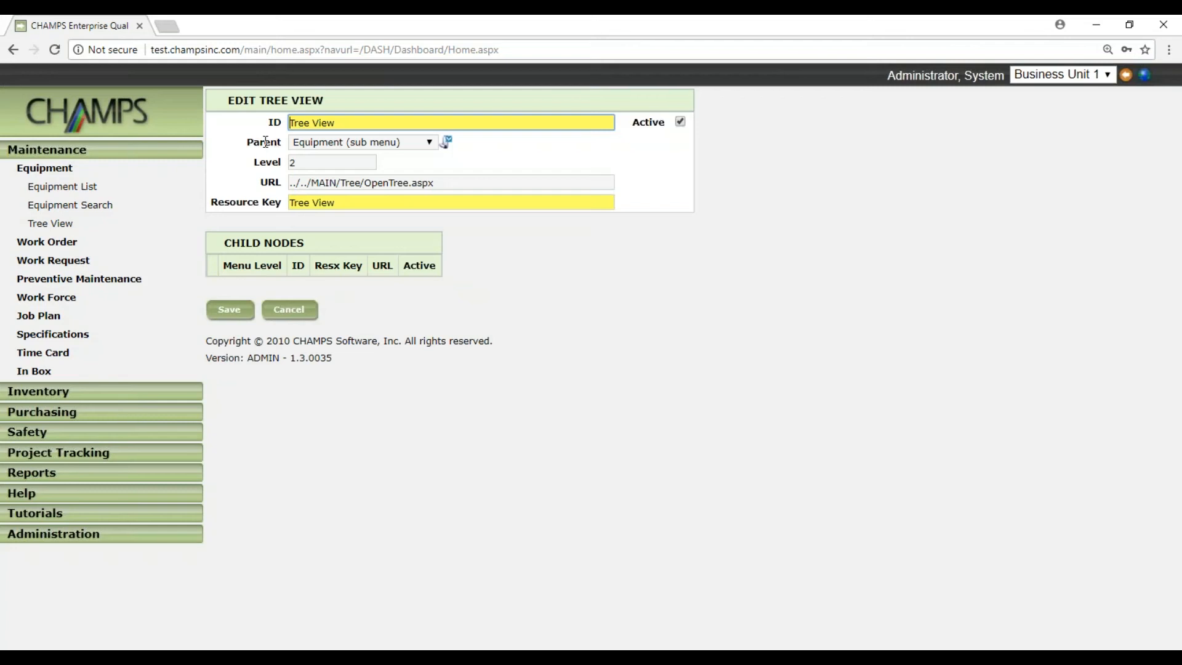
# - Review the Tree View entry's resource key, URL and ID
pyautogui.moveTo(378, 202); pyautogui.dragTo(277, 202)
pyautogui.moveTo(431, 182); pyautogui.dragTo(289, 182)
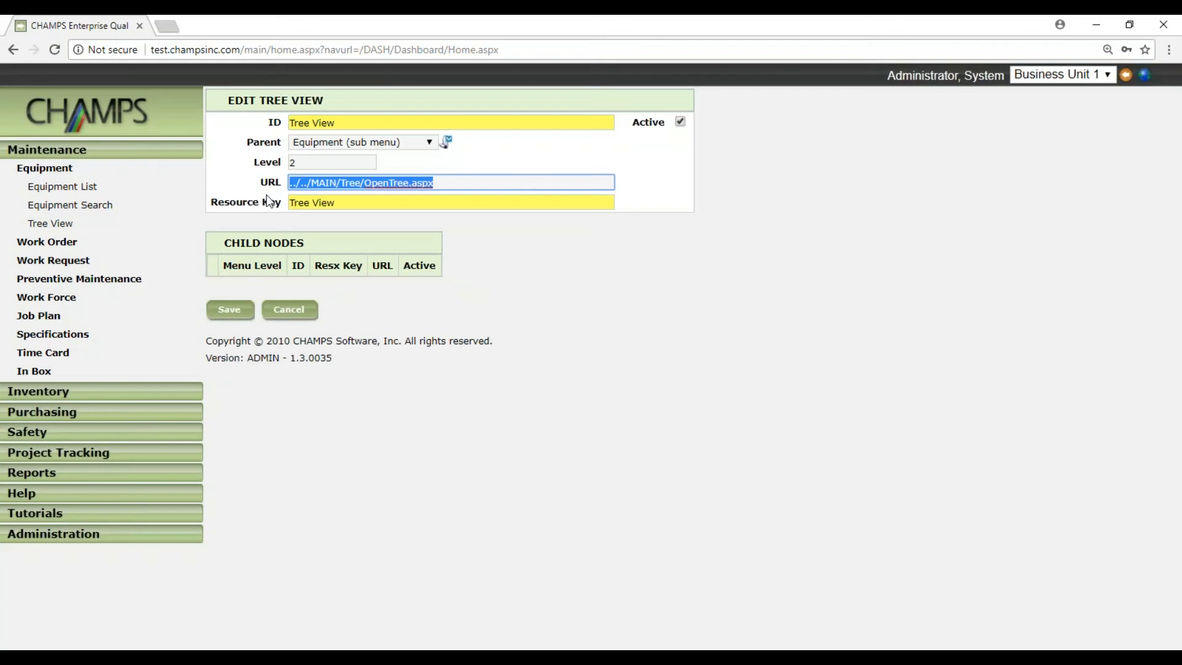
pyautogui.click(354, 121)
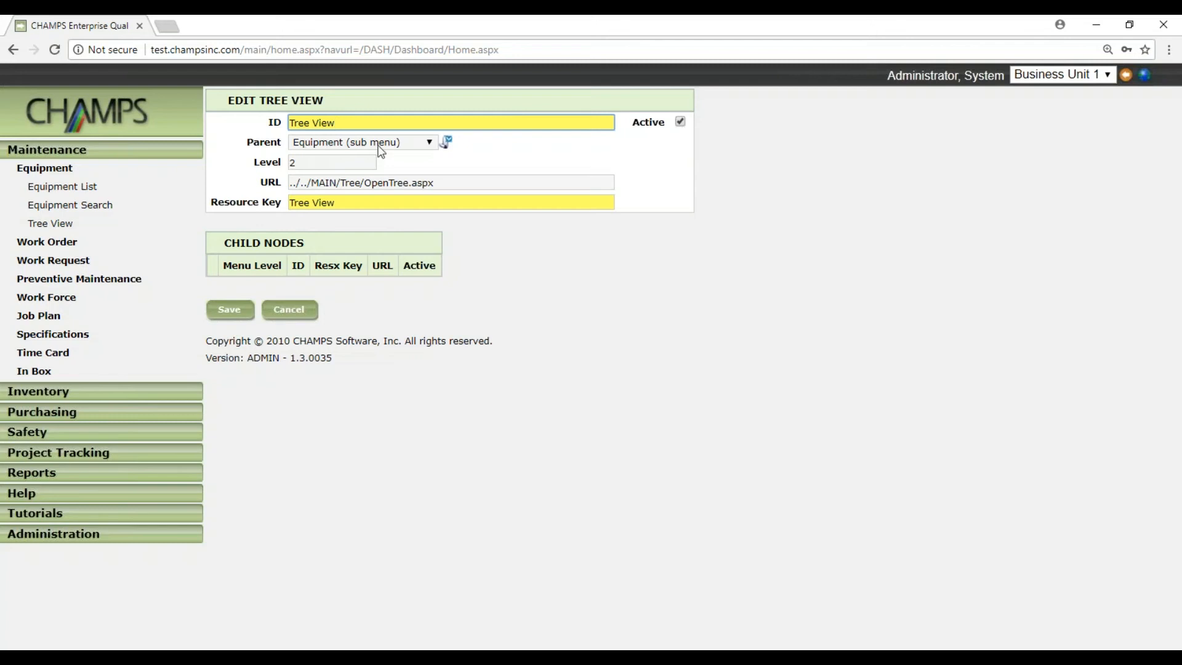
# - Look up "work order" among the parent entries, set Tree View's parent to Work Order (sub menu), and save the entry
pyautogui.click(445, 146)
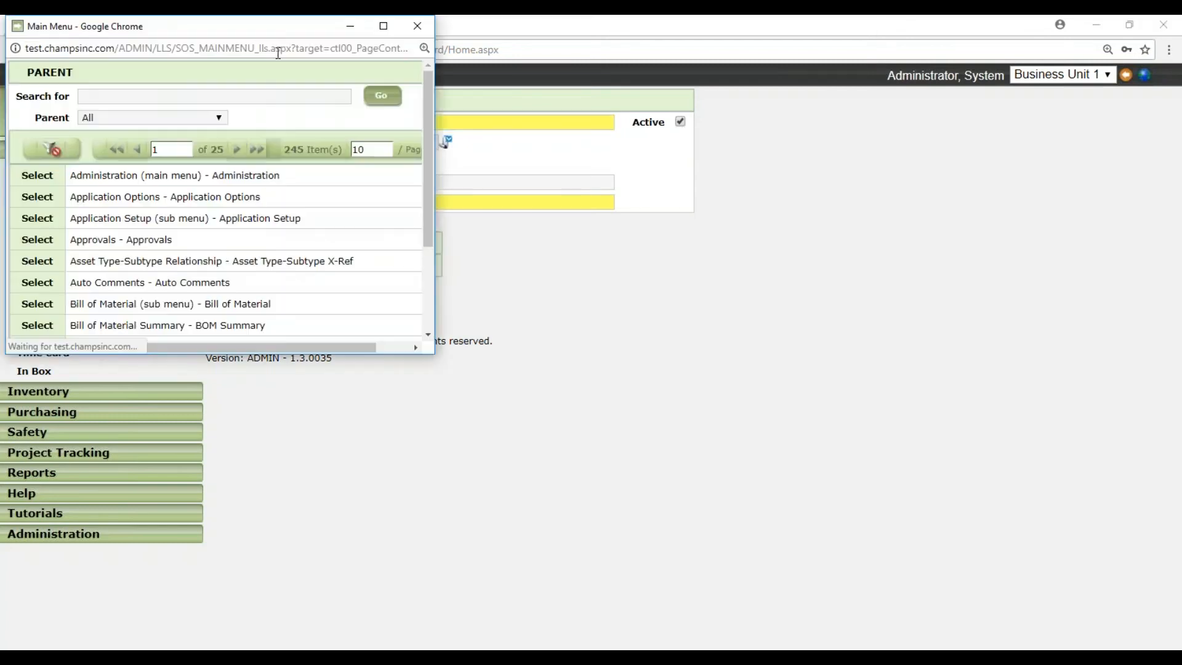
pyautogui.moveTo(224, 27); pyautogui.dragTo(546, 211)
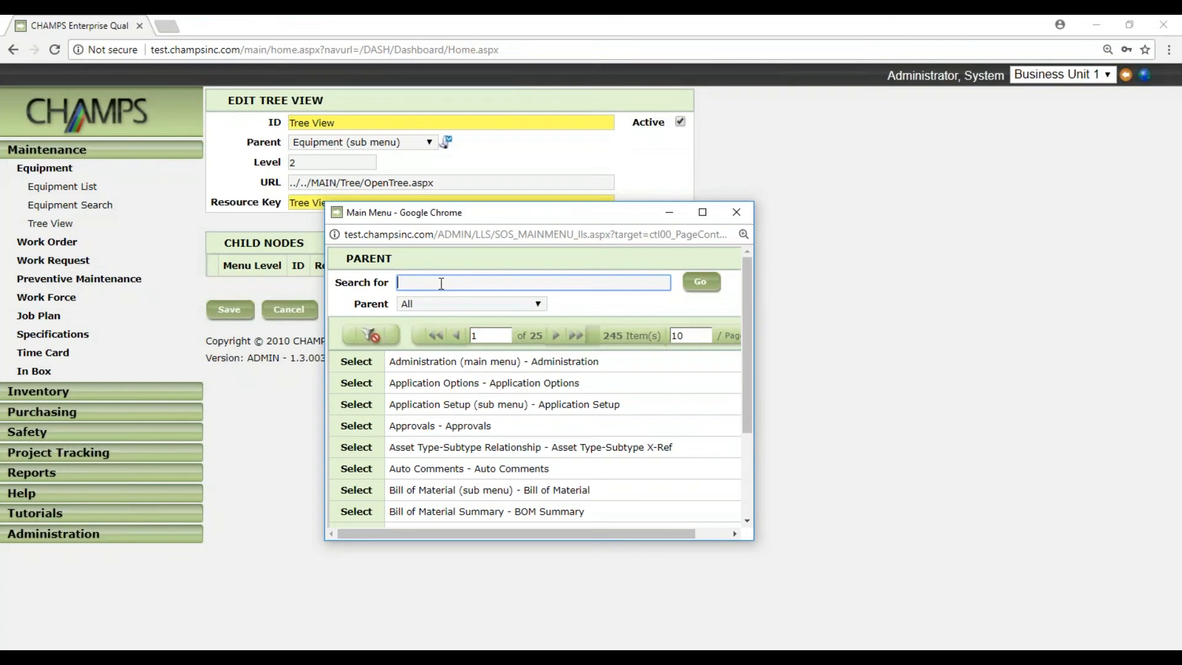
pyautogui.click(441, 283)
pyautogui.write('wo')
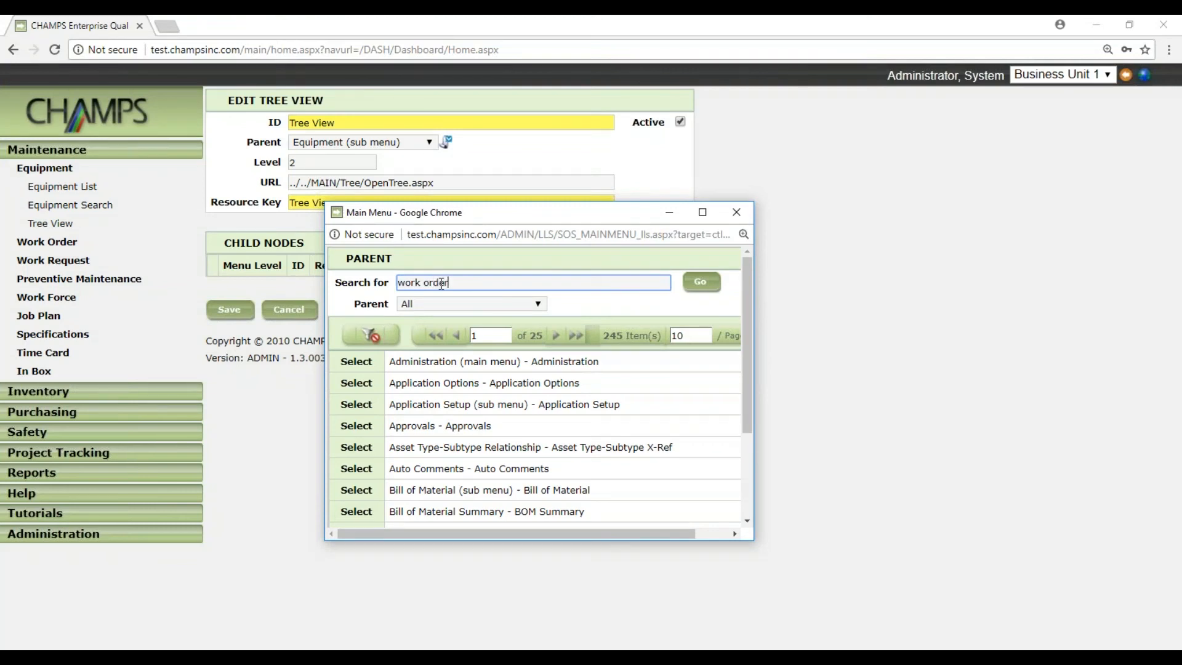
pyautogui.write('rk order')
pyautogui.press('Return')
pyautogui.moveTo(400, 382); pyautogui.dragTo(572, 385)
pyautogui.click(360, 383)
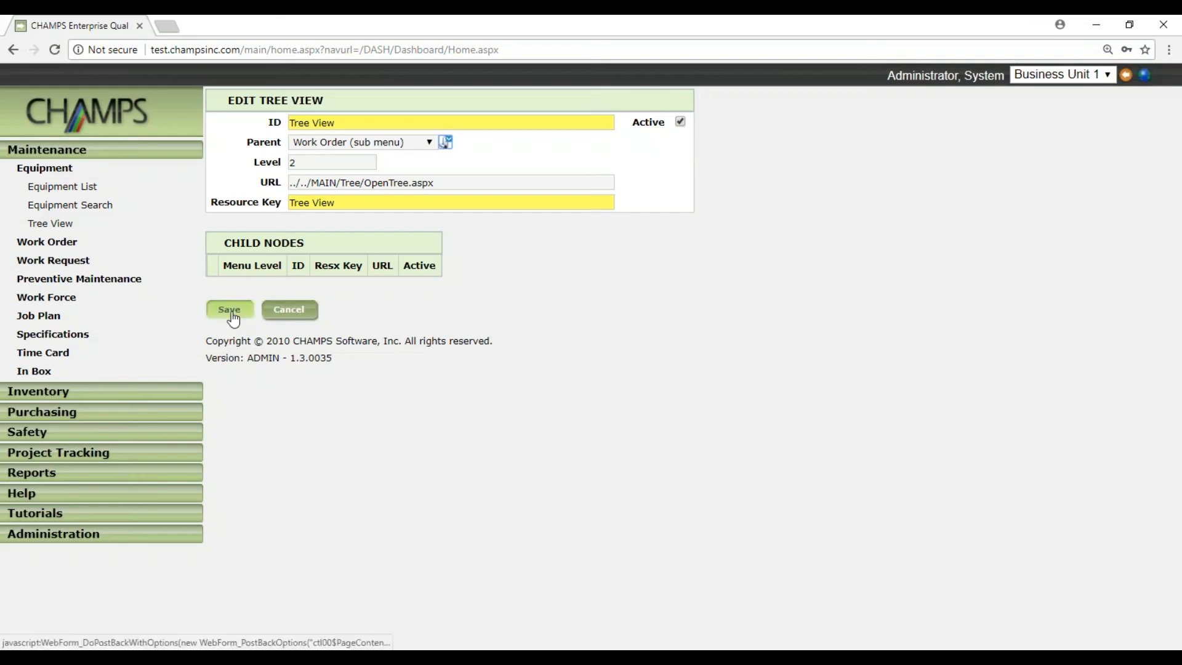
# - Reload the navigation frame and check the position of Tree View in the Equipment and Work Order submenus against its level
pyautogui.click(155, 261)
pyautogui.rightClick(162, 226)
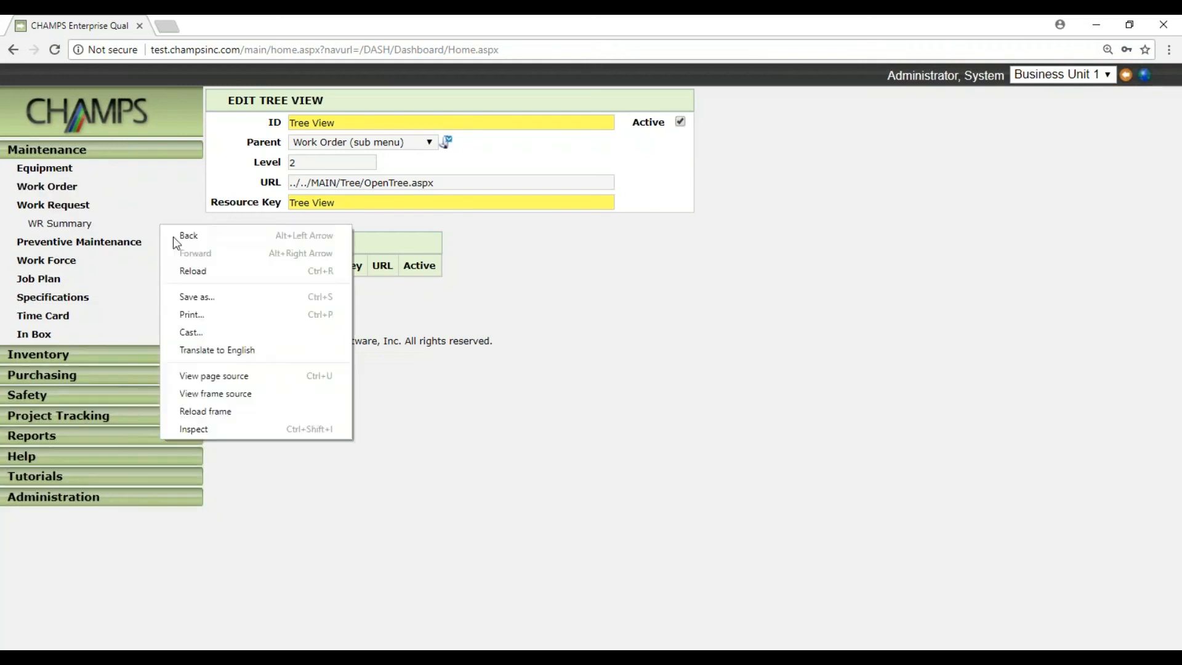
pyautogui.click(236, 412)
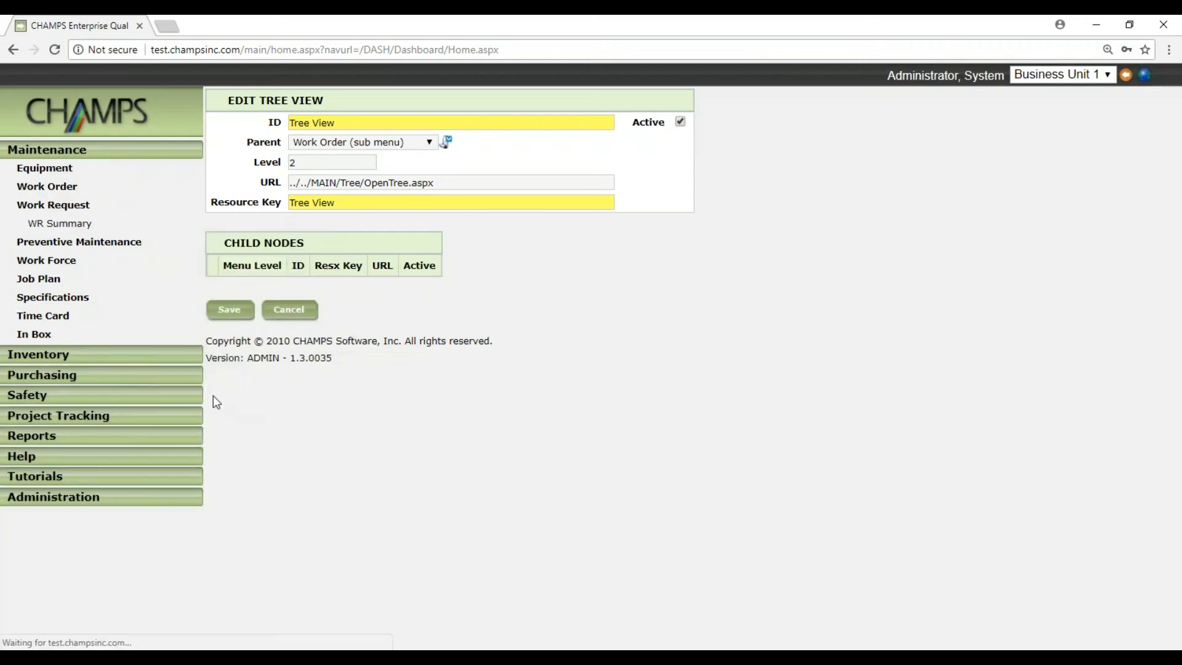
pyautogui.click(63, 175)
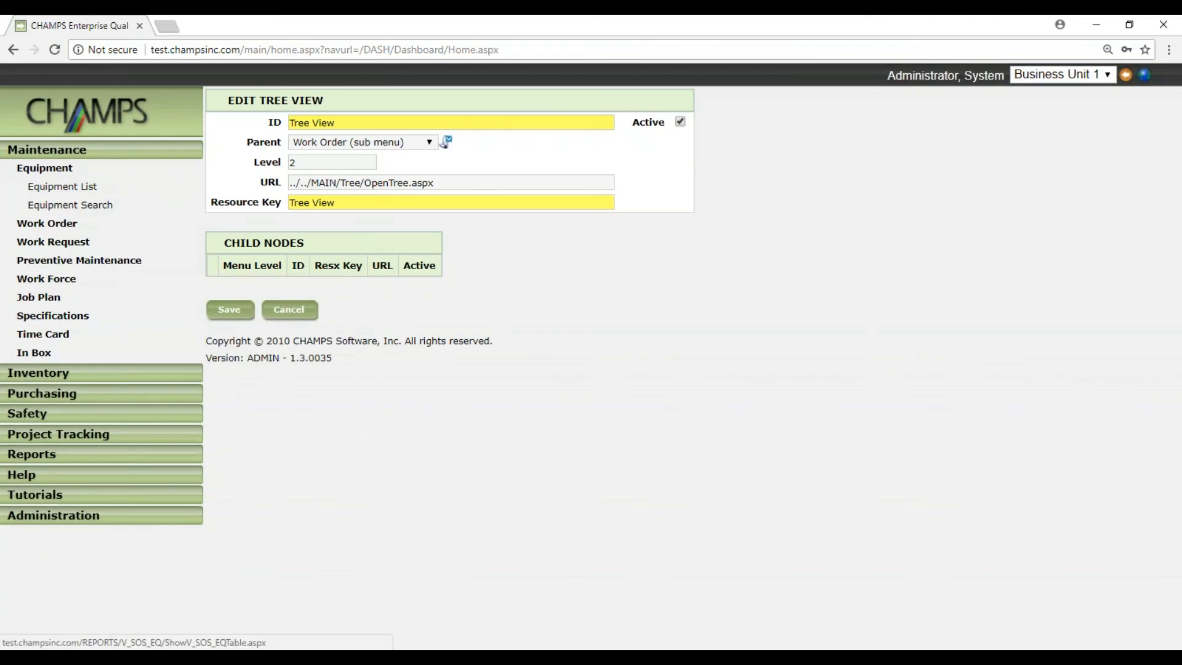
pyautogui.click(47, 222)
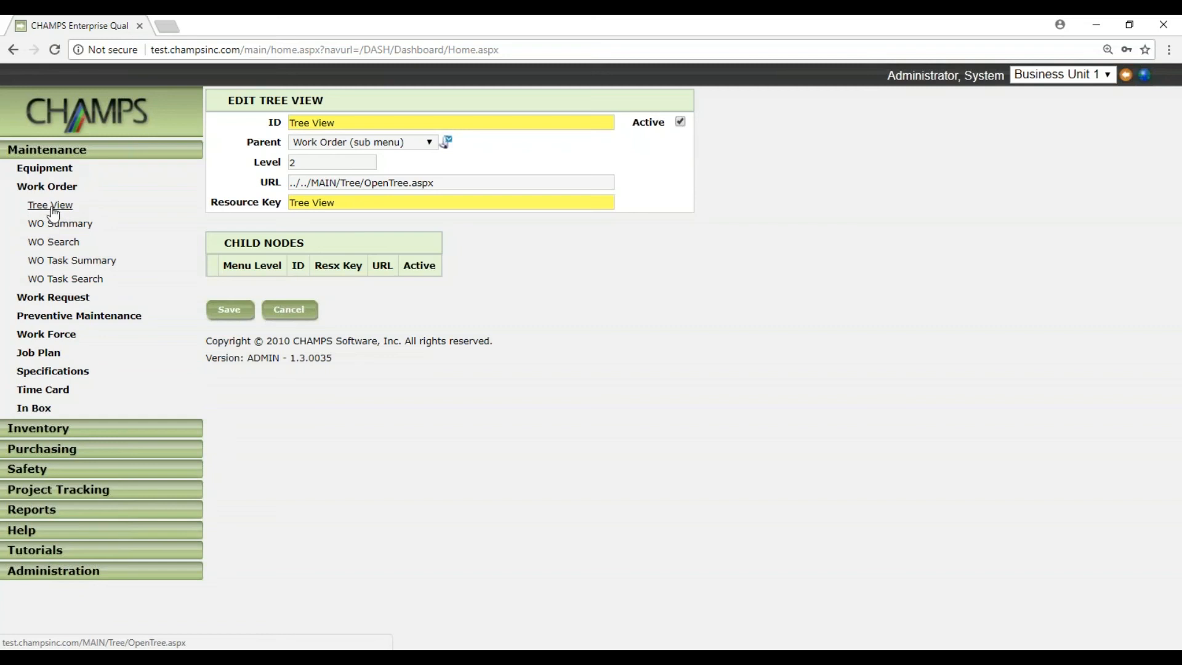
pyautogui.moveTo(300, 161); pyautogui.dragTo(292, 163)
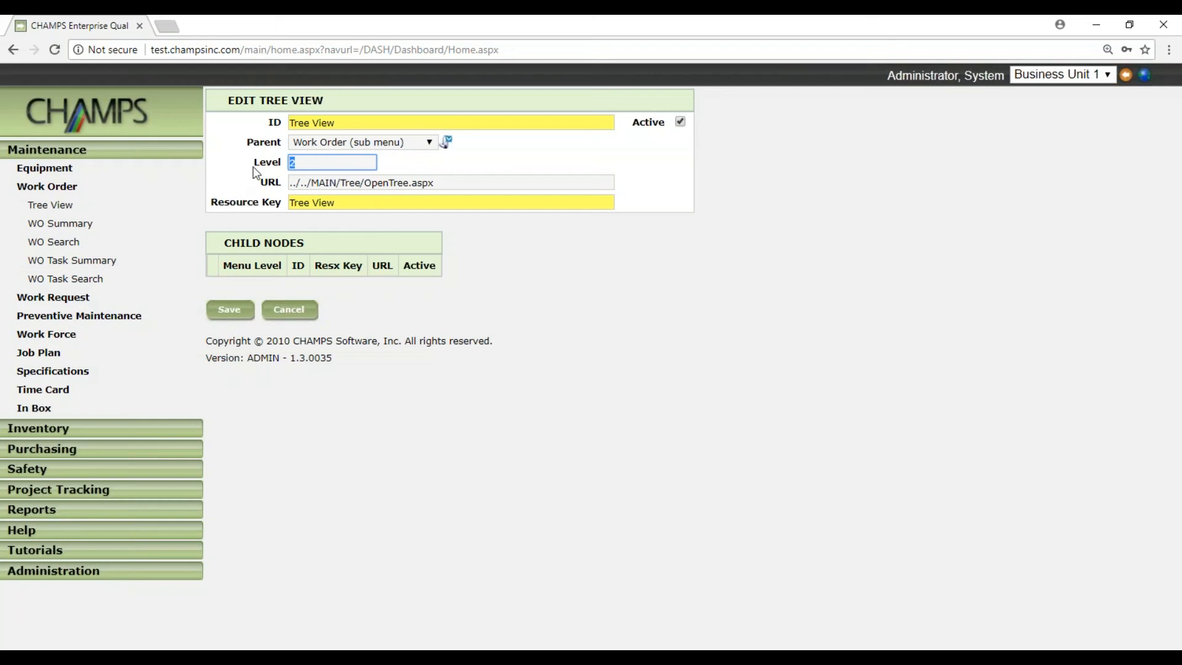
# - Go back from the Tree View entry to the main menu list
pyautogui.rightClick(765, 183)
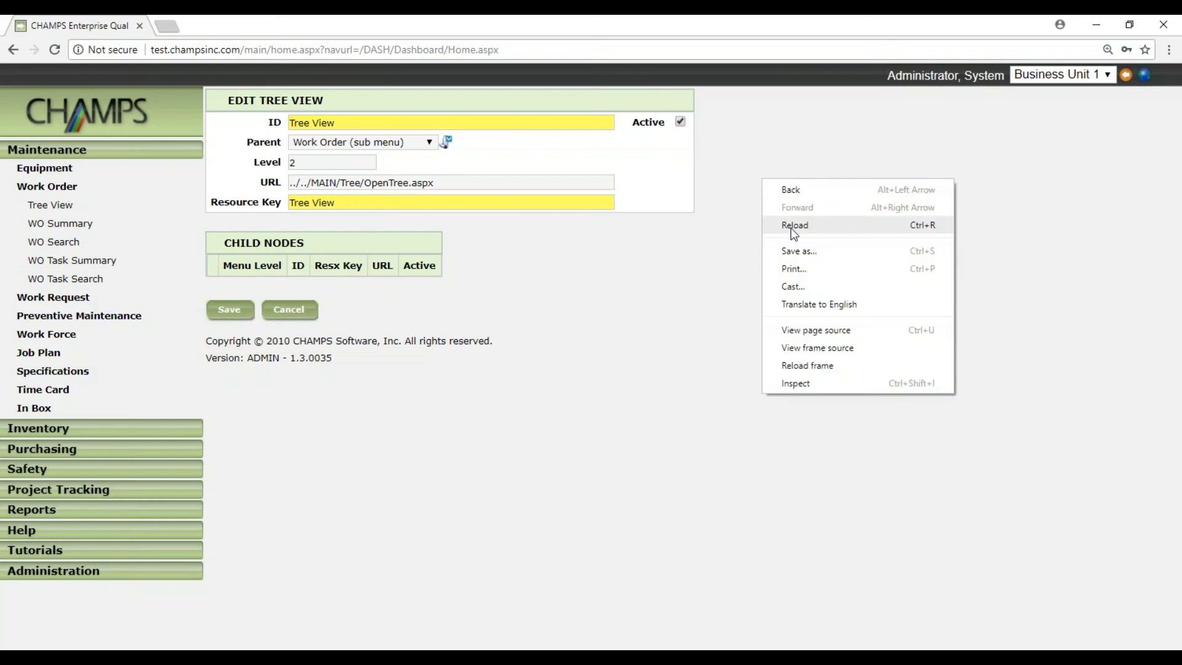
pyautogui.click(791, 190)
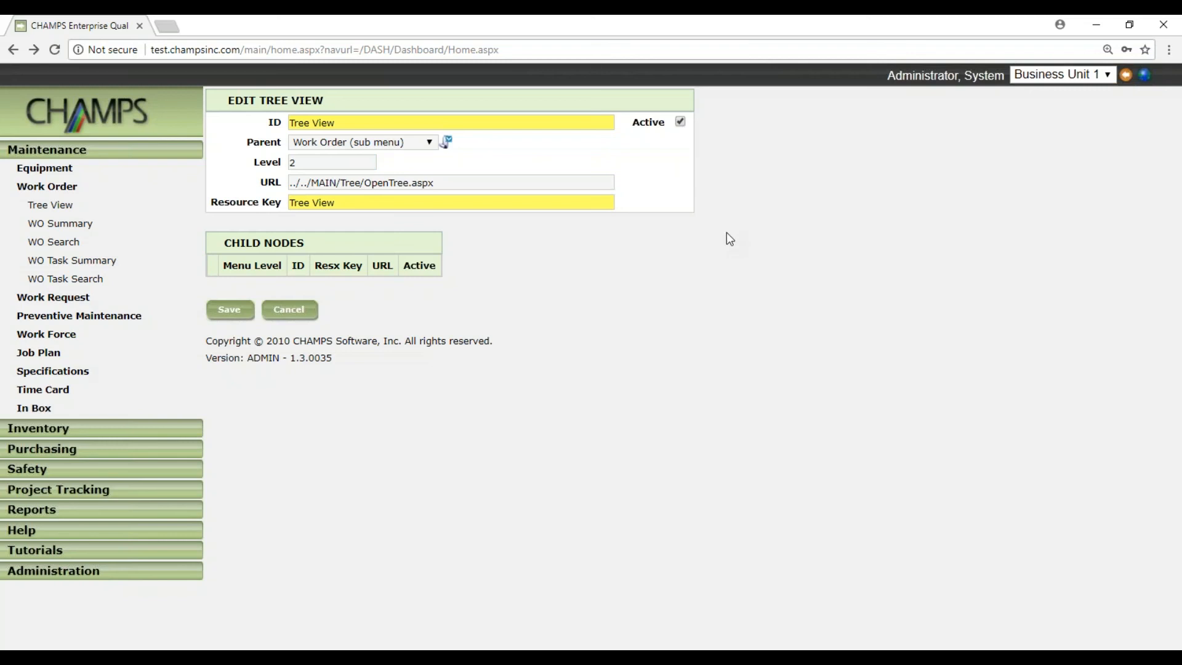
pyautogui.rightClick(597, 239)
pyautogui.click(632, 254)
pyautogui.rightClick(593, 245)
pyautogui.click(618, 256)
# - Search the main menu list for "work orde" and open the Work Order (sub menu) entry for editing
pyautogui.click(313, 127)
pyautogui.write('woek')
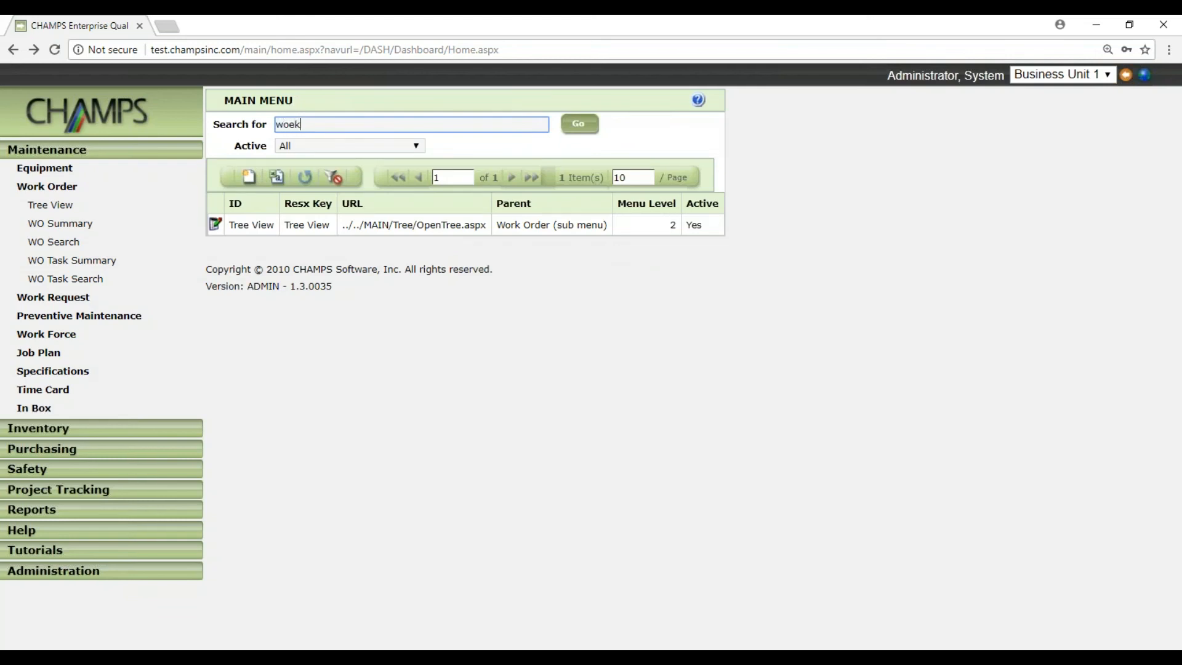
pyautogui.write(' orde')
pyautogui.press('Return')
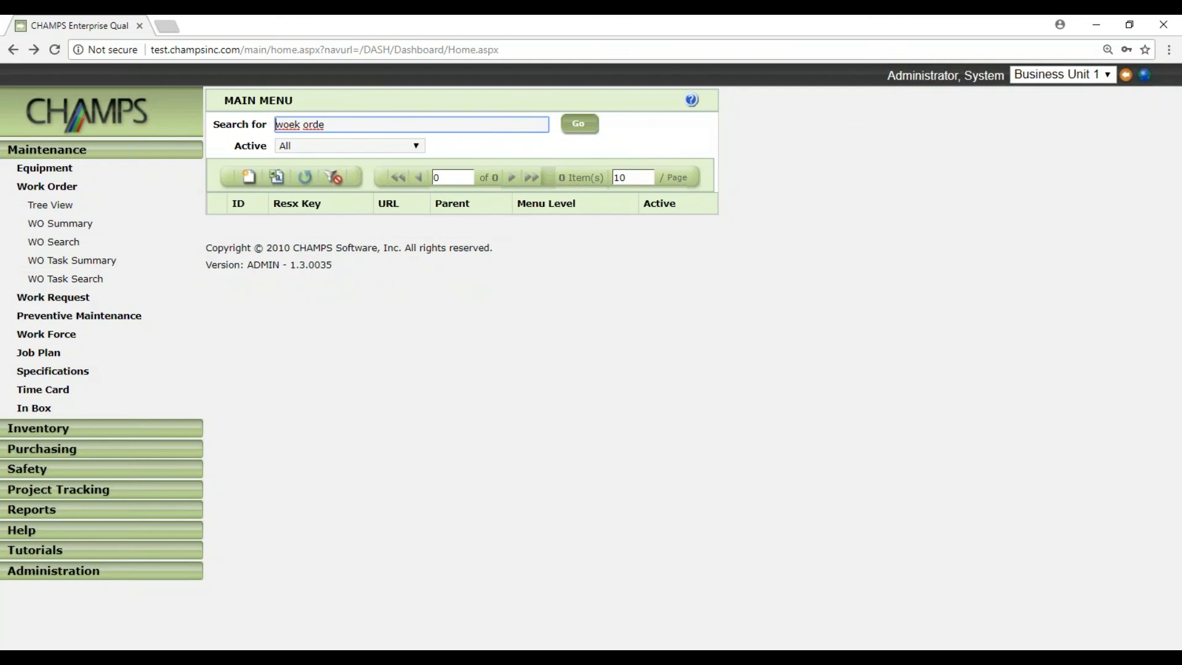
pyautogui.moveTo(291, 122); pyautogui.dragTo(287, 121)
pyautogui.write('r')
pyautogui.press('Return')
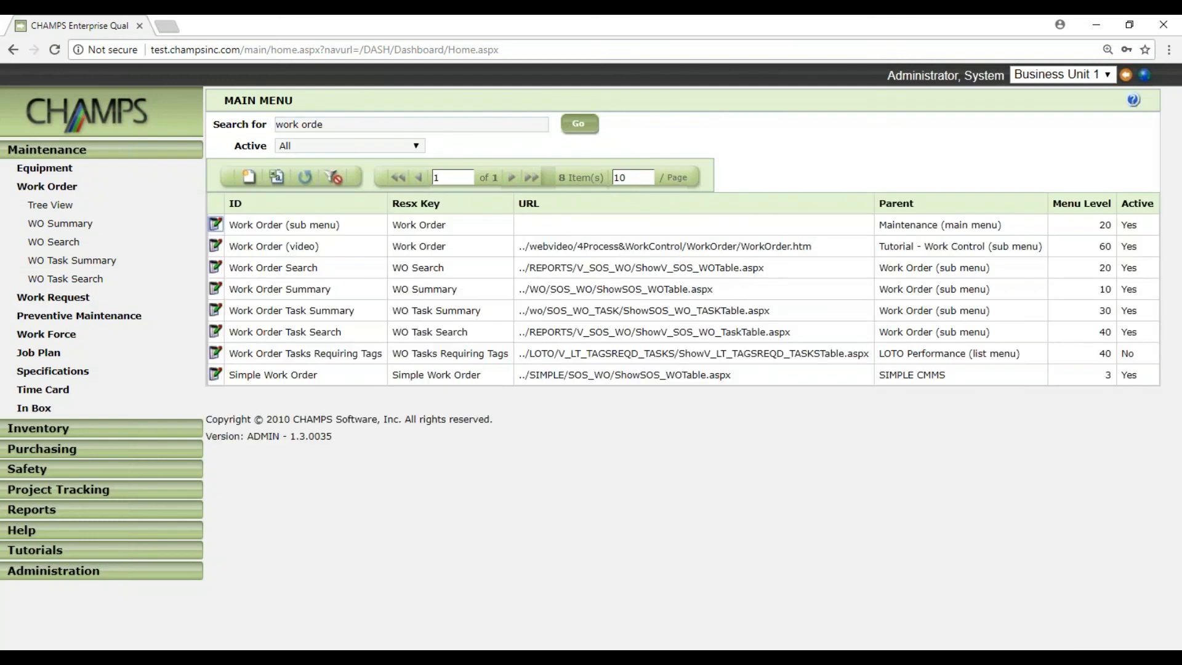
pyautogui.click(215, 224)
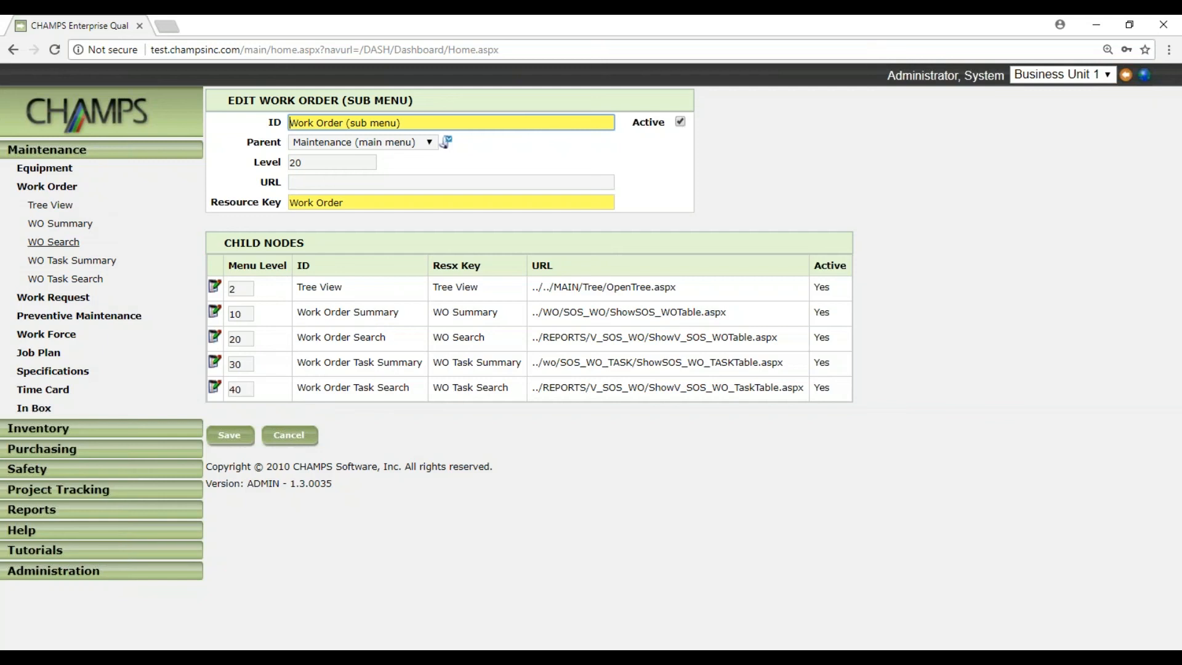
# - Set the menu level of the Tree View child node to 50 and save the Work Order submenu
pyautogui.doubleClick(239, 288)
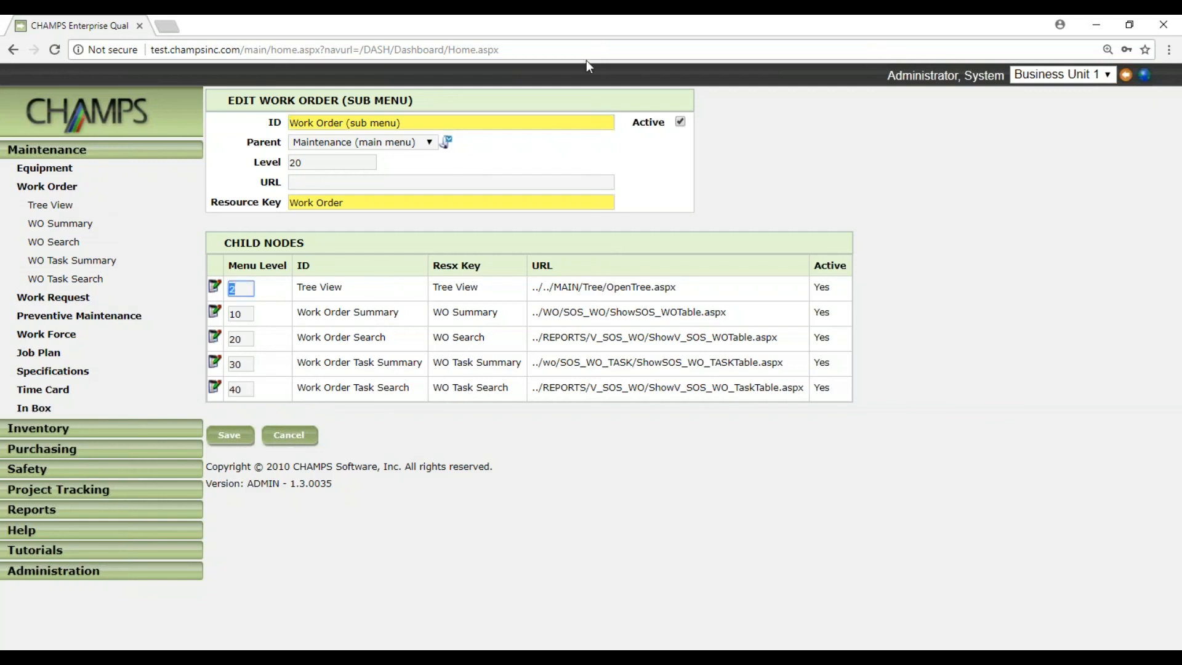
pyautogui.write('50')
pyautogui.click(229, 435)
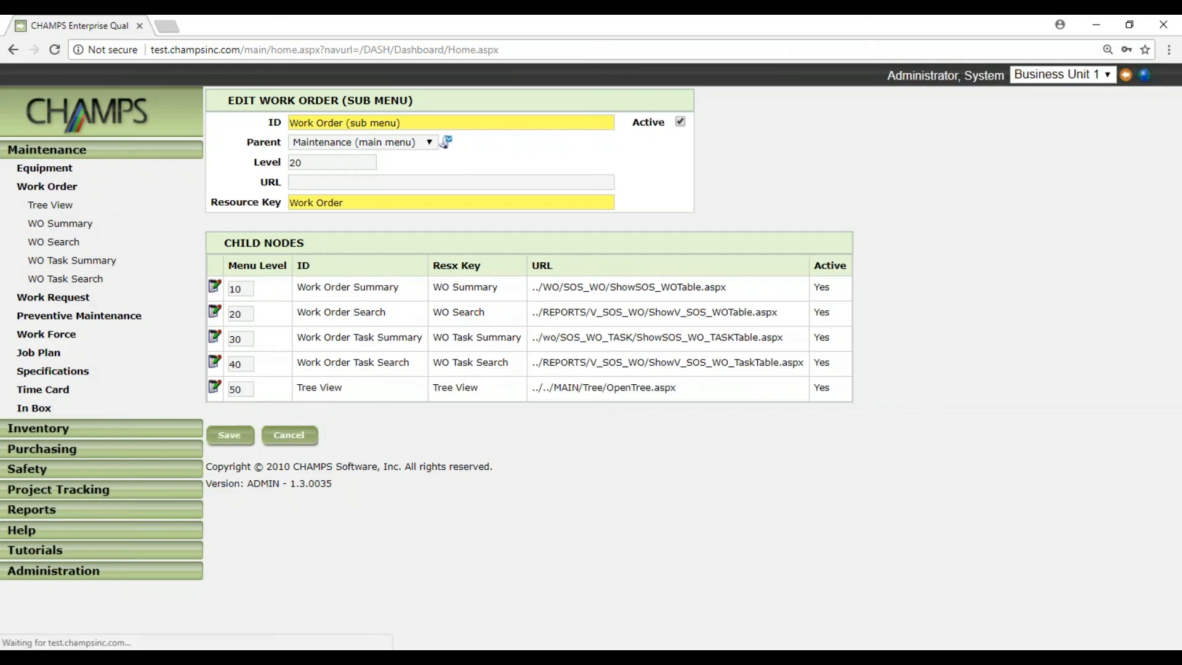
# - Reload the navigation frame and check the order of items in the Work Order submenu under Maintenance
pyautogui.rightClick(144, 212)
pyautogui.click(183, 385)
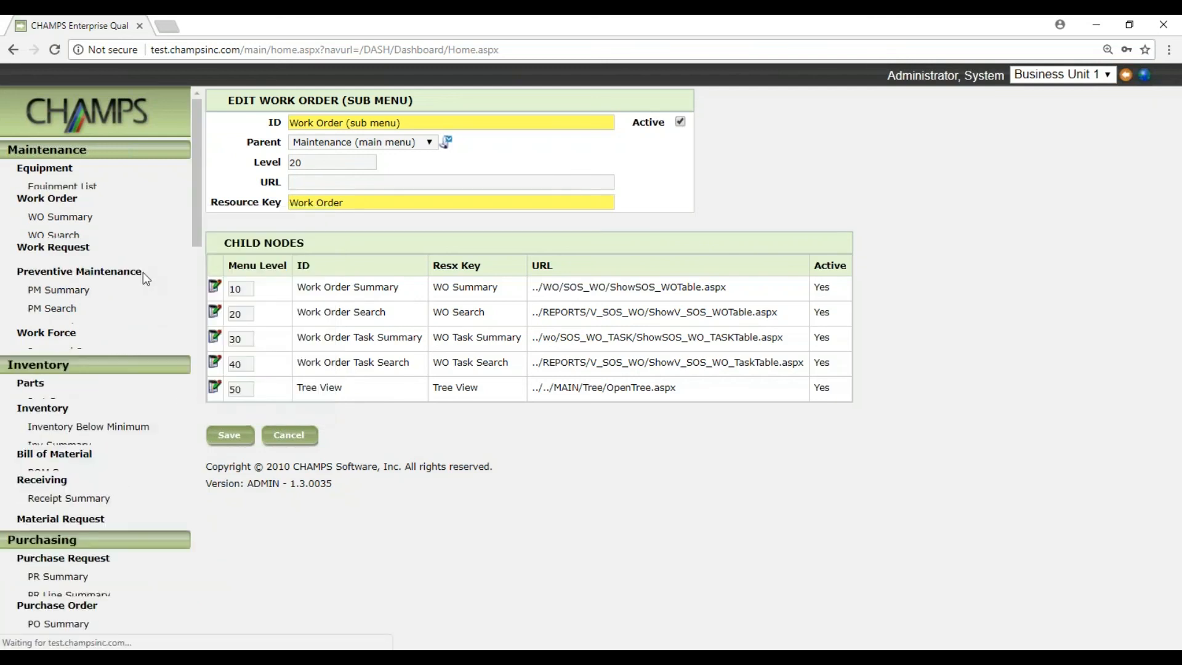
pyautogui.click(143, 152)
pyautogui.click(42, 191)
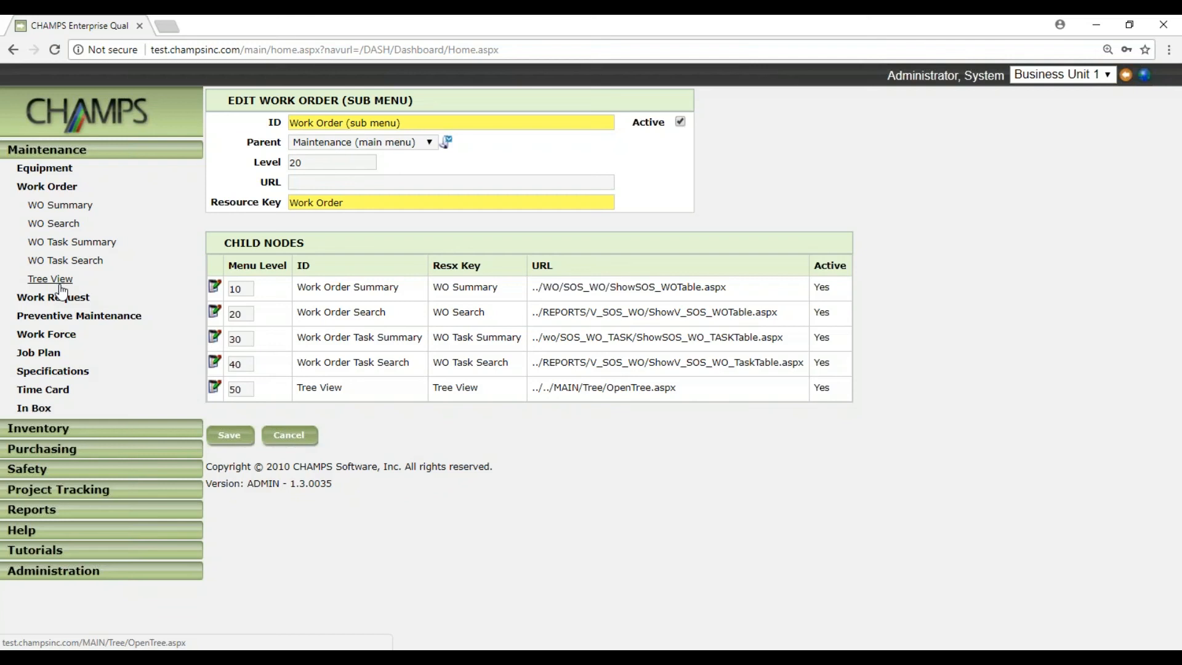
# - Expand the Administration group in the navigation menu
pyautogui.click(101, 150)
pyautogui.click(98, 152)
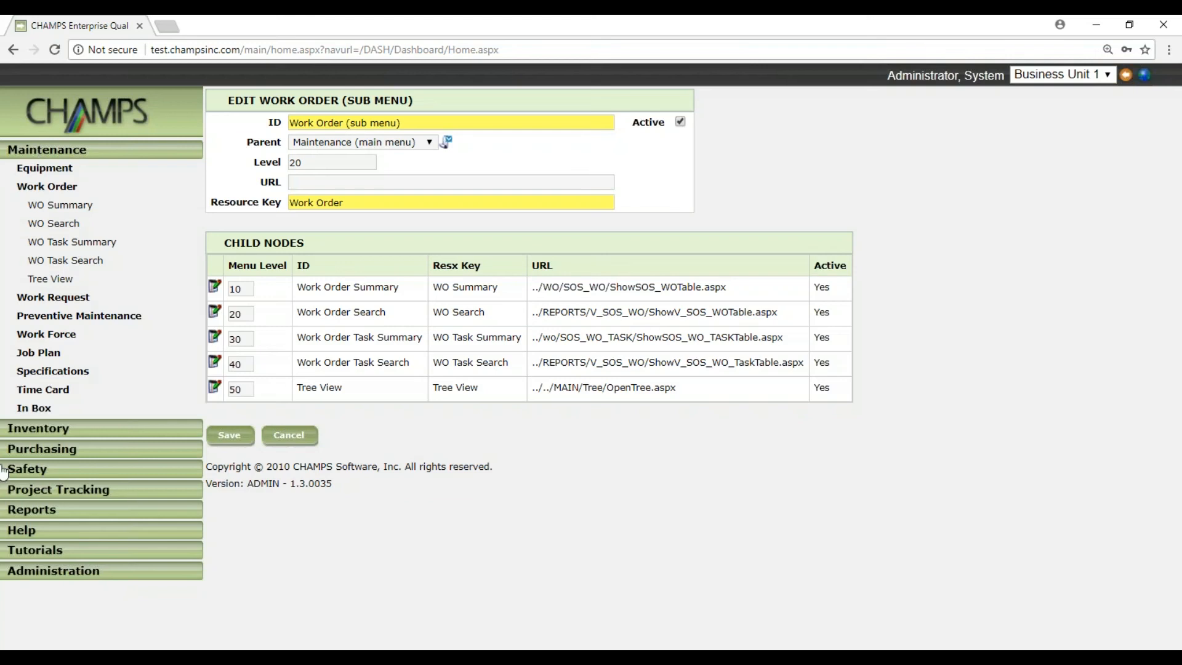
pyautogui.click(119, 575)
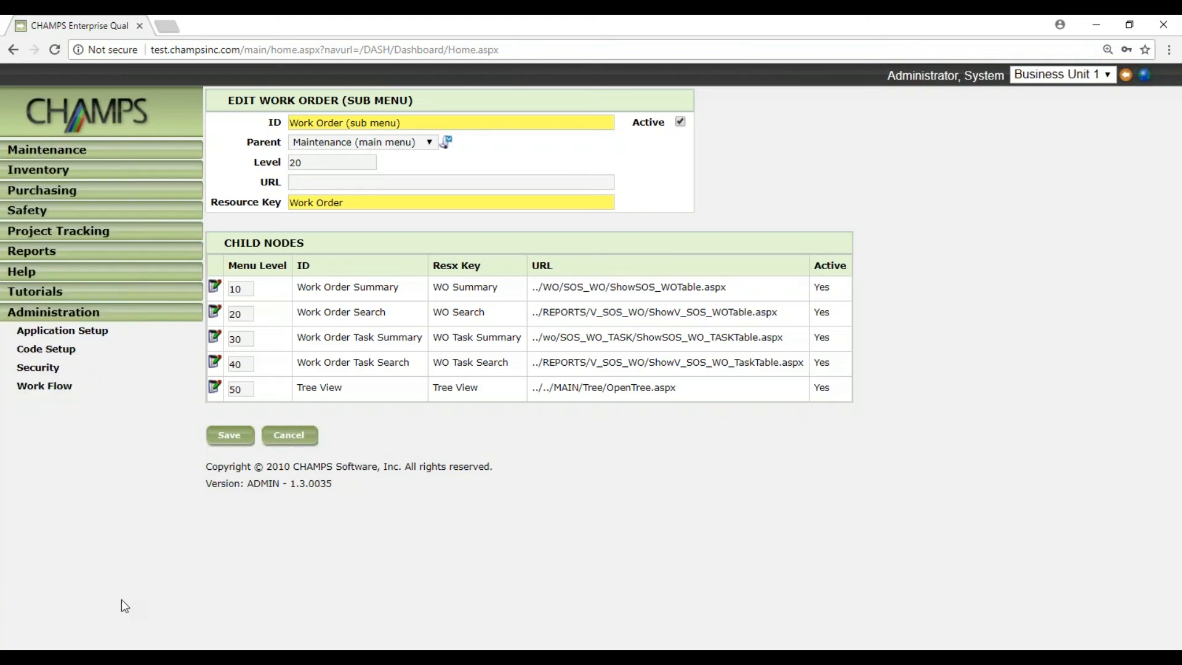